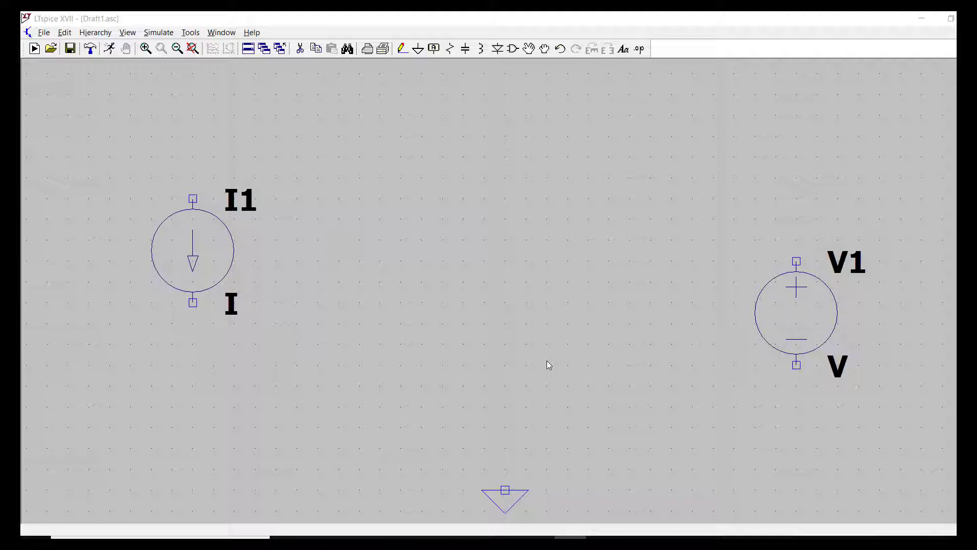
- Place one npn bipolar transistor between the current source and the voltage source, above the ground symbol
key(F3)
click(513, 49)
text(npn)
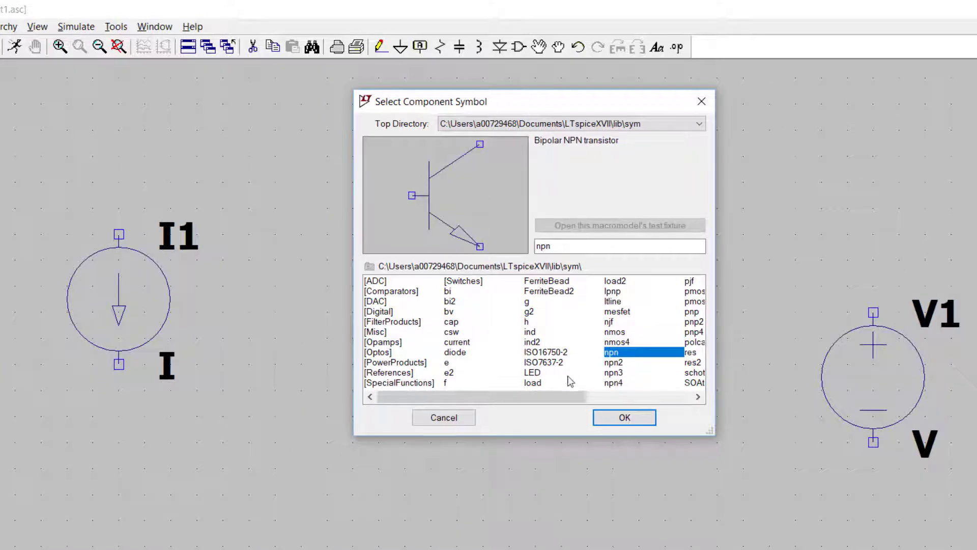
click(624, 418)
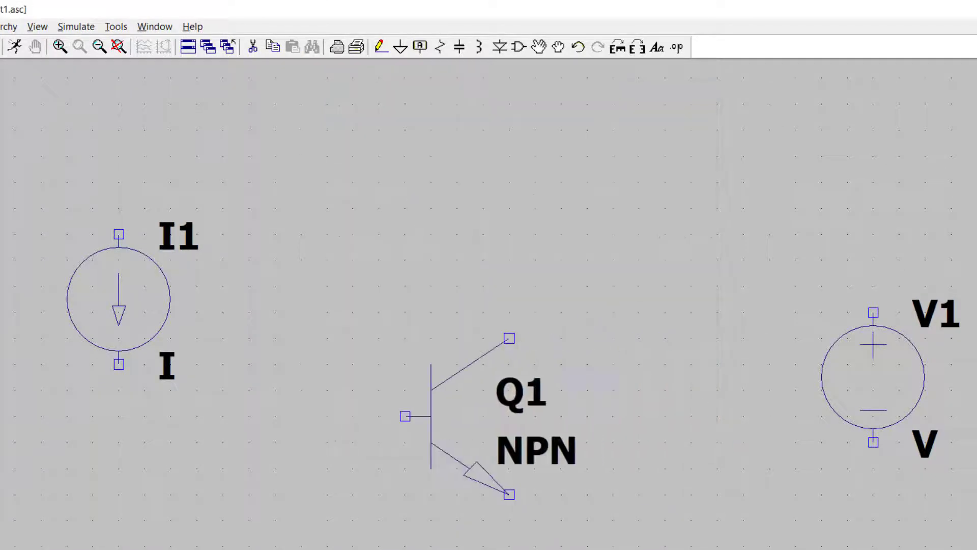
click(405, 338)
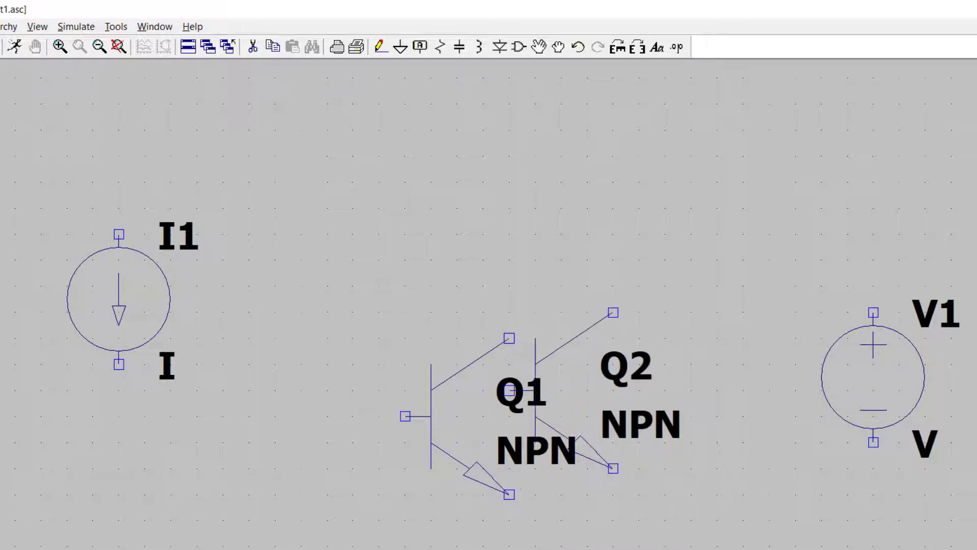
key(Escape)
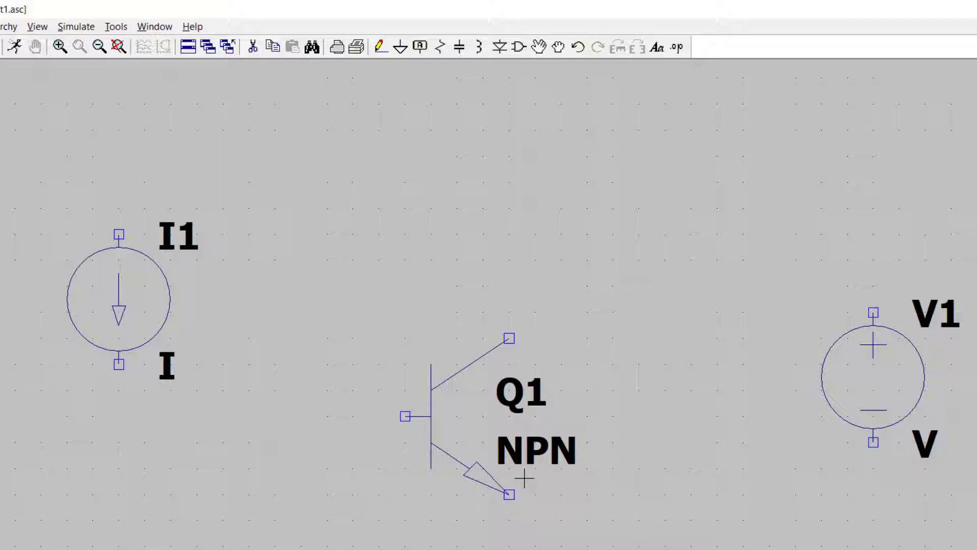
- Assign the NXP 2N3904 model to transistor Q1
right_click(468, 364)
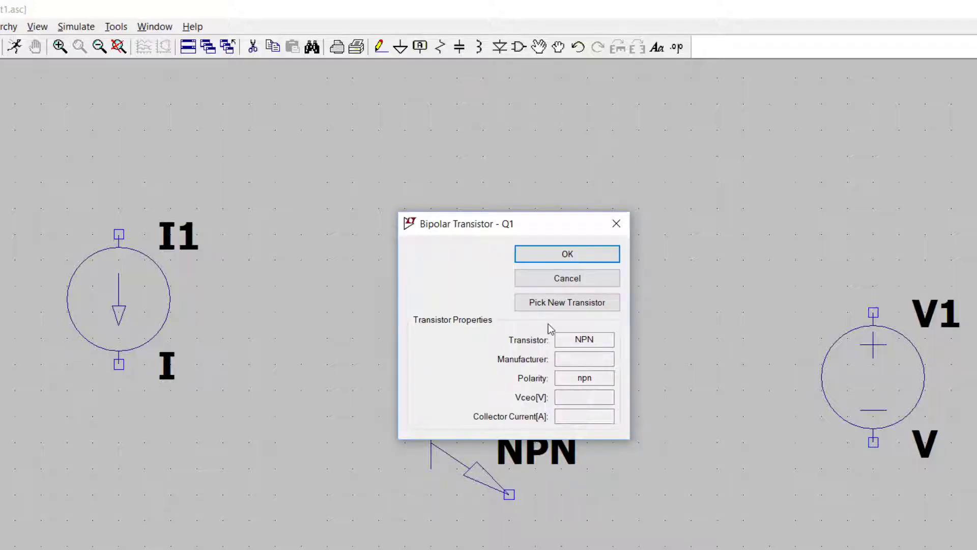
click(540, 306)
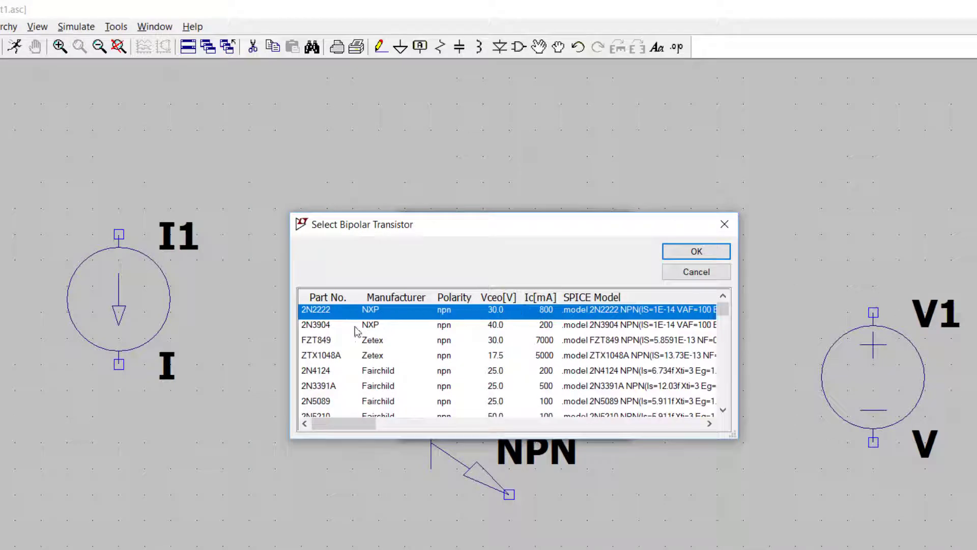
click(339, 328)
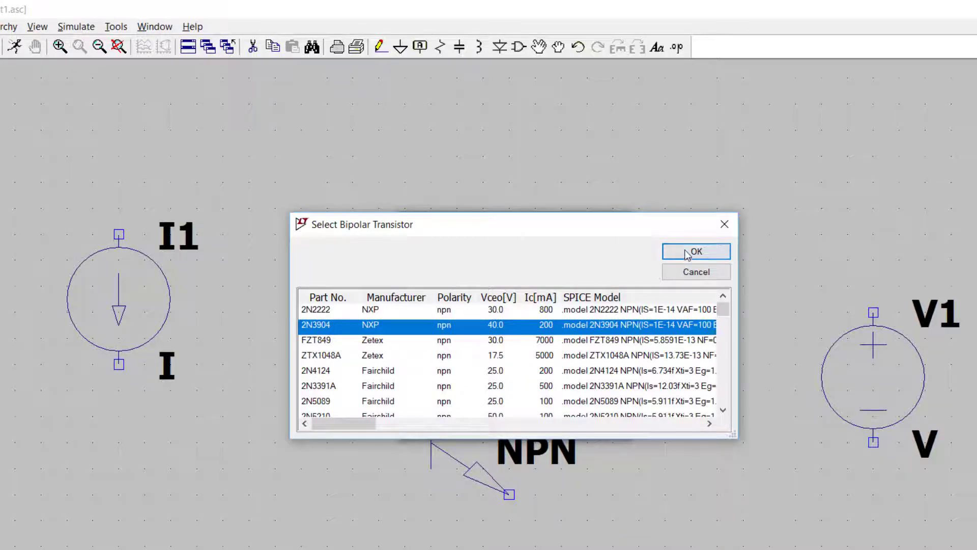
click(707, 253)
key(Return)
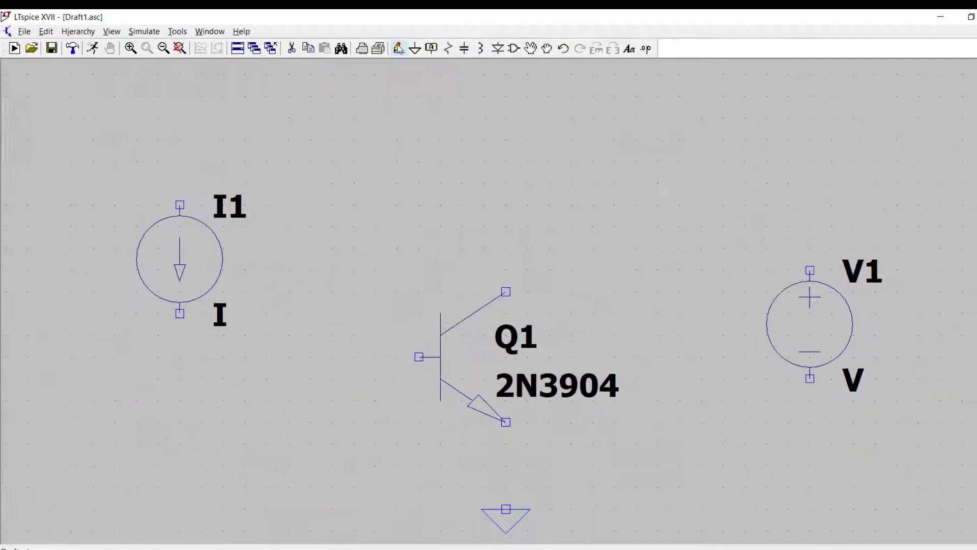
- Wire Q1's emitter to ground and connect current source I1 between Q1's collector and base
click(398, 48)
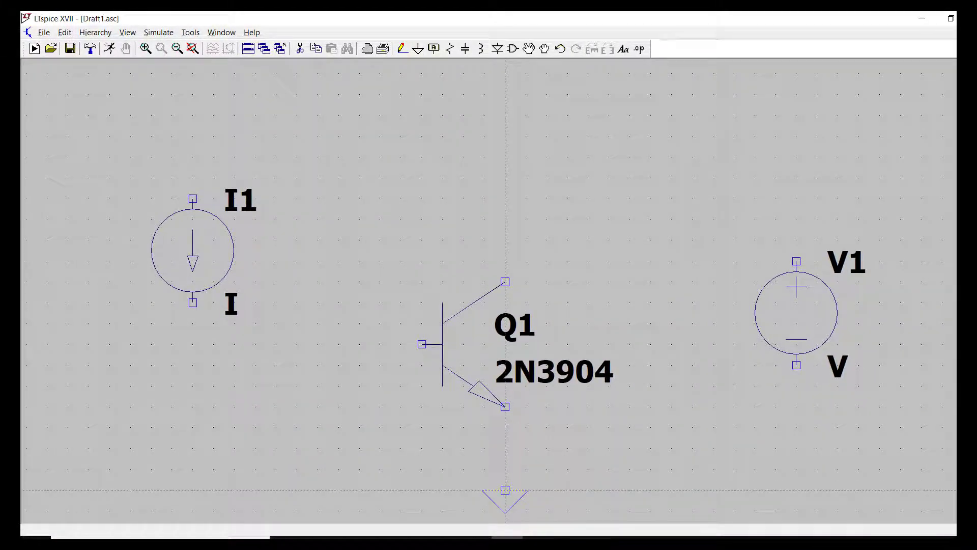
click(505, 490)
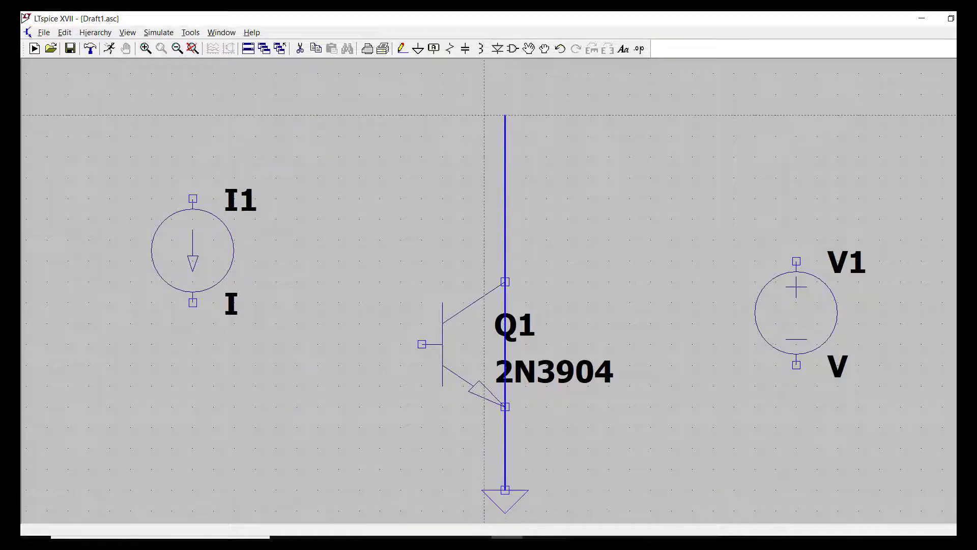
click(505, 115)
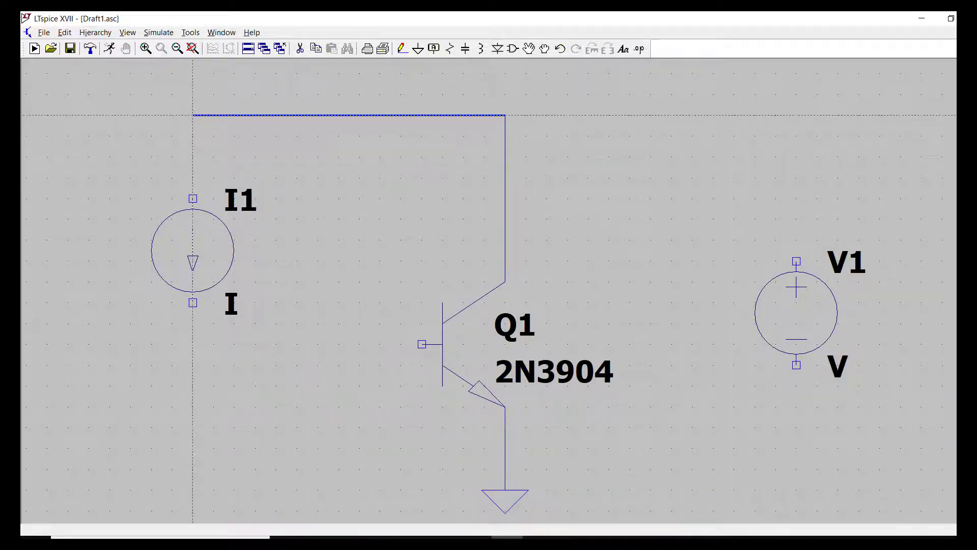
click(193, 115)
click(193, 345)
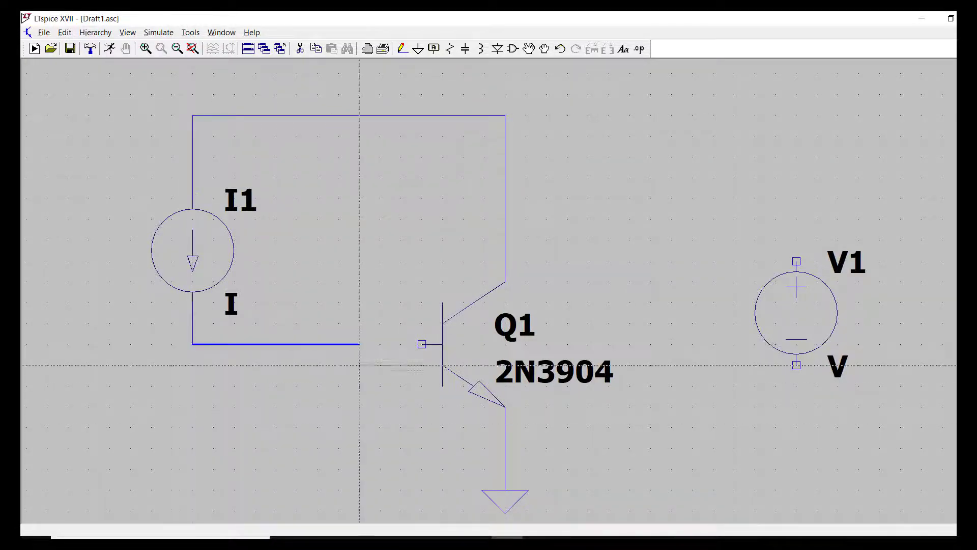
click(422, 344)
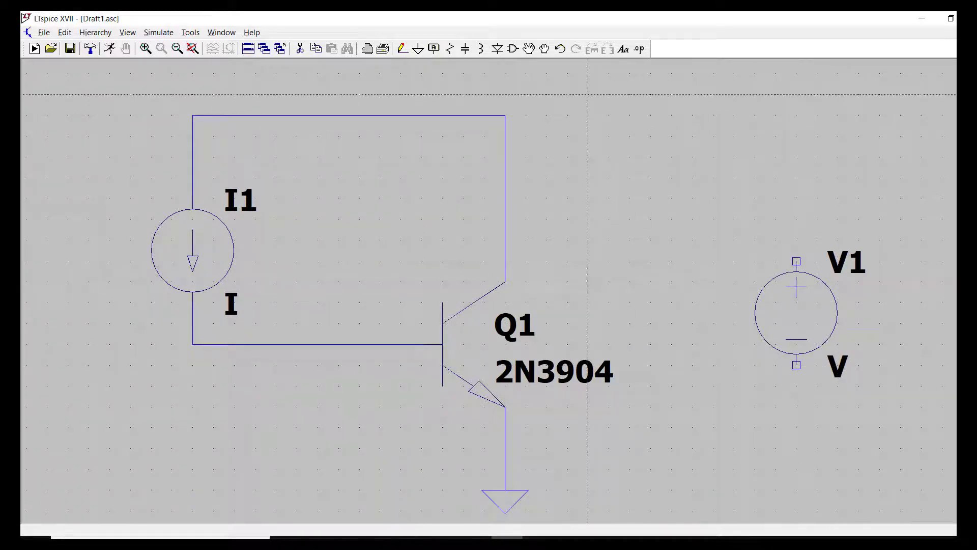
- Wire voltage source V1 from the collector's upper node to the ground wire below Q1's emitter
click(505, 115)
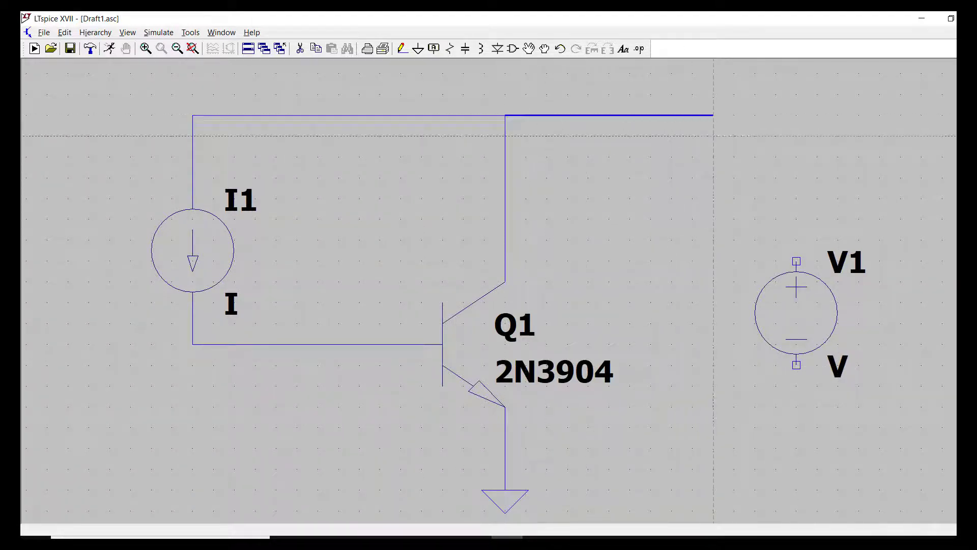
click(796, 115)
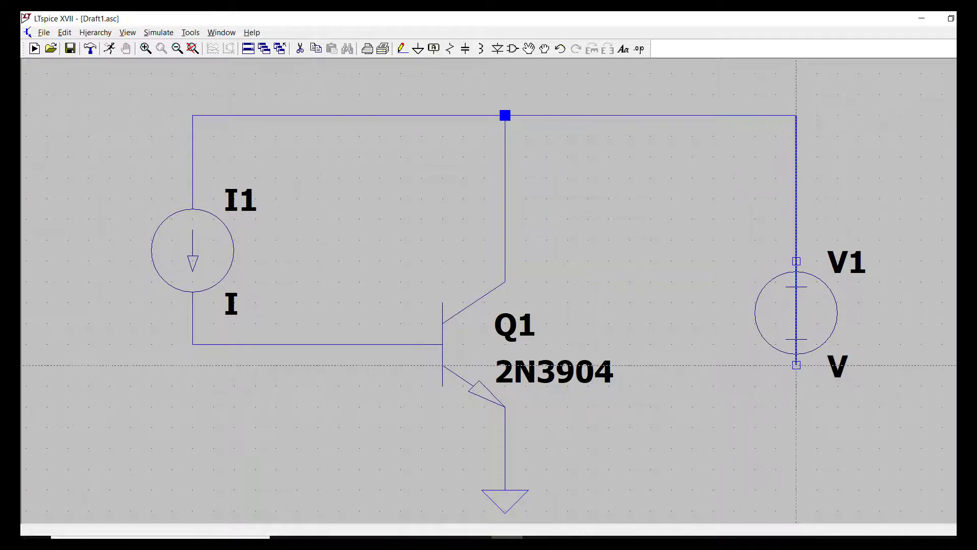
click(776, 448)
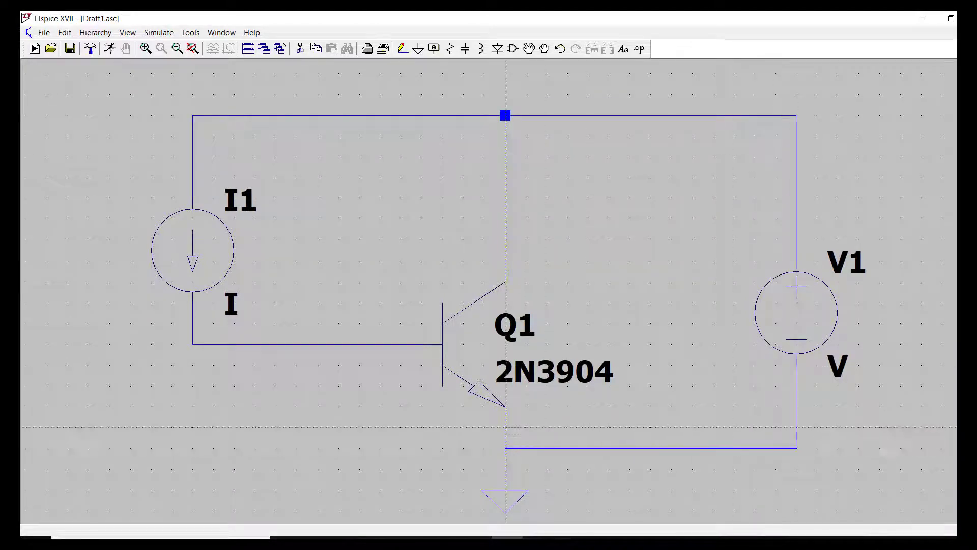
click(505, 448)
key(Escape)
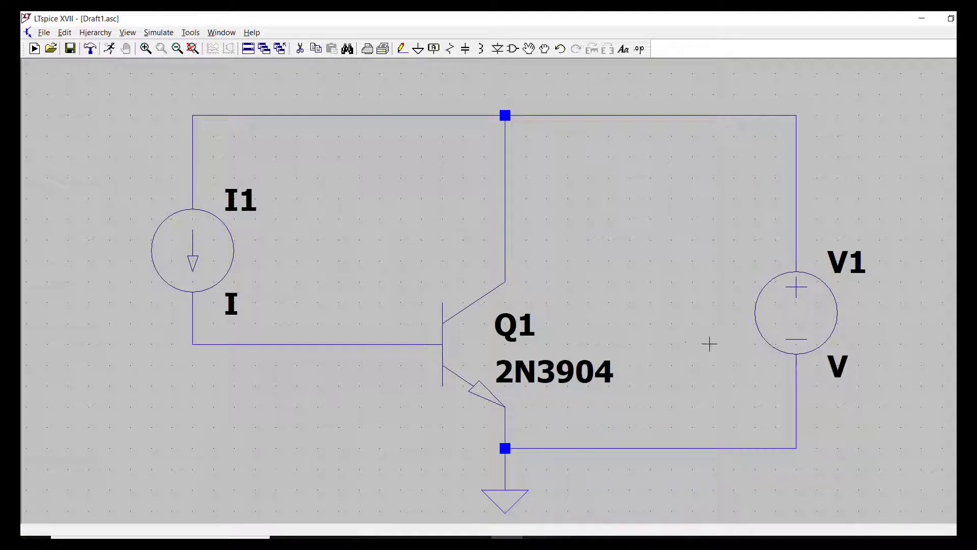
- Set the DC value of voltage source V1 to 5 and of current source I1 to 10u
right_click(782, 329)
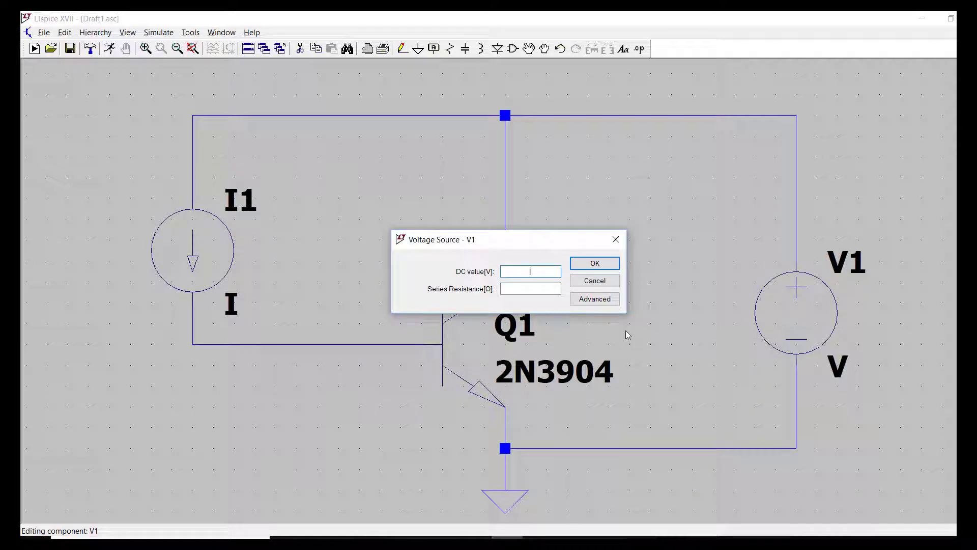
text(5)
click(611, 265)
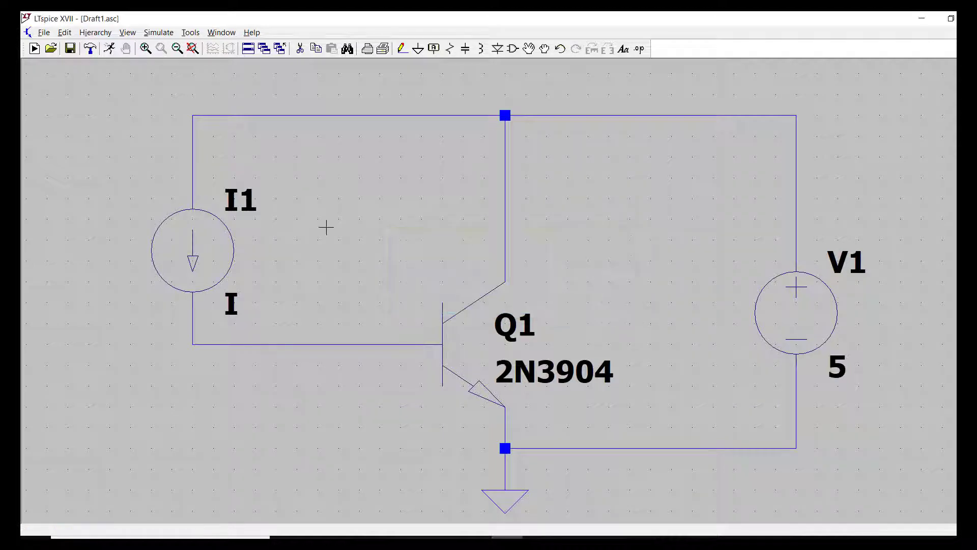
right_click(219, 247)
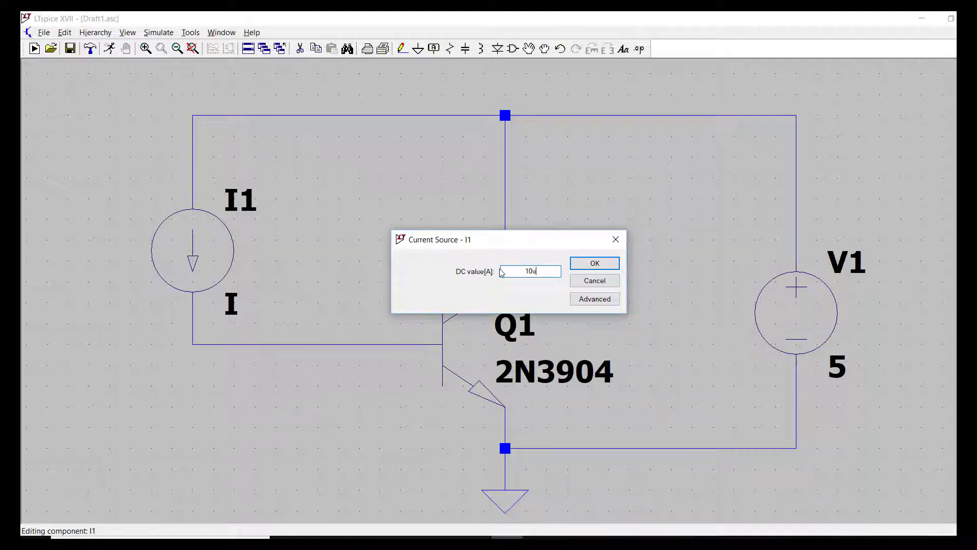
click(603, 265)
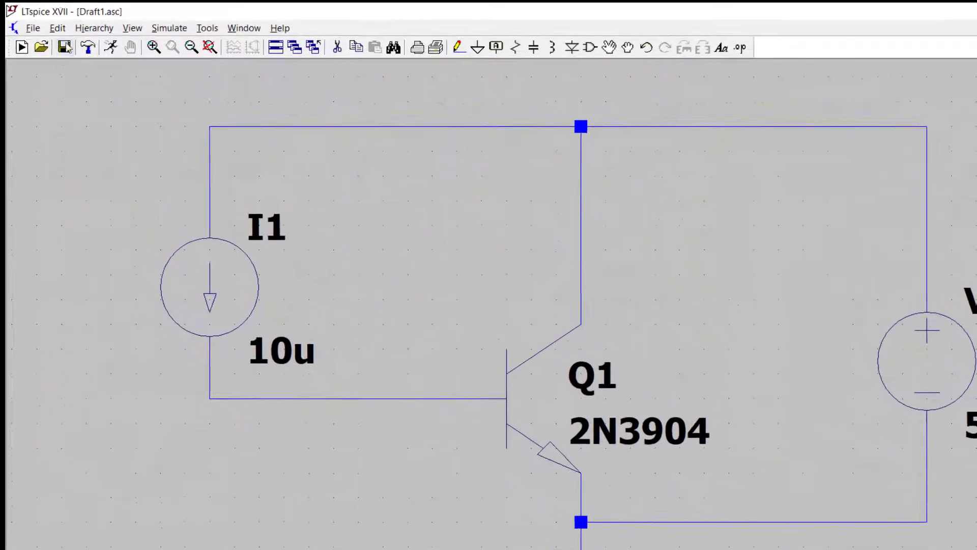
- Set up a DC sweep analysis with V1 as the first source and a linear sweep type
click(56, 28)
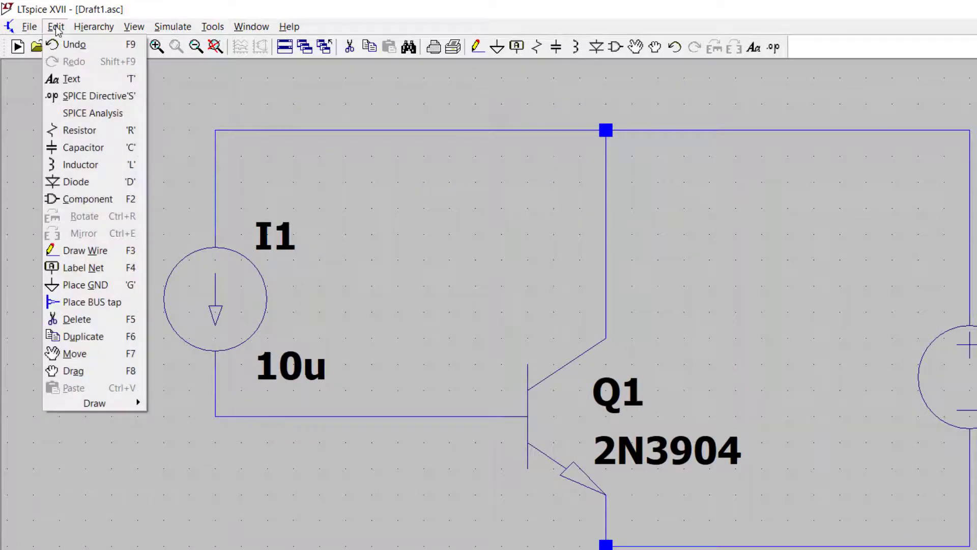
click(60, 114)
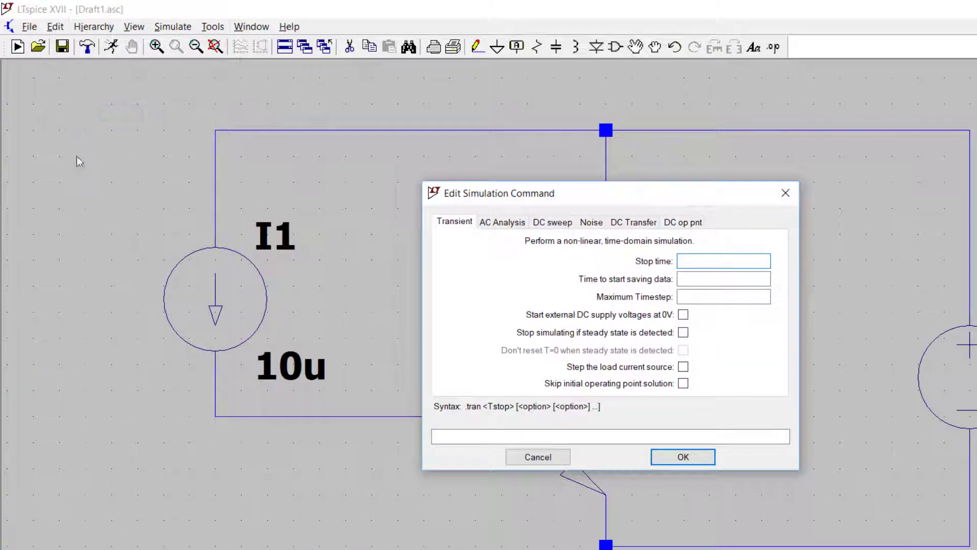
click(558, 226)
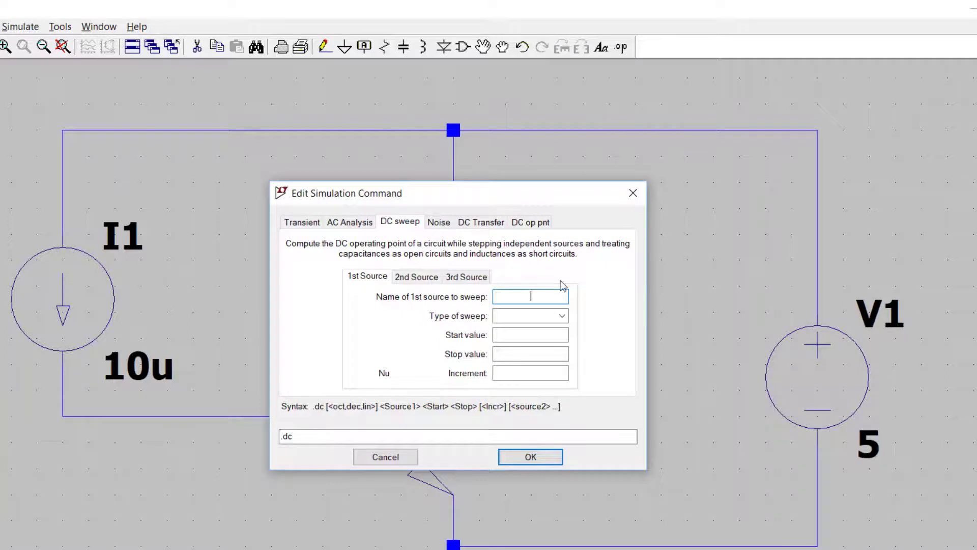
text(V1)
click(562, 317)
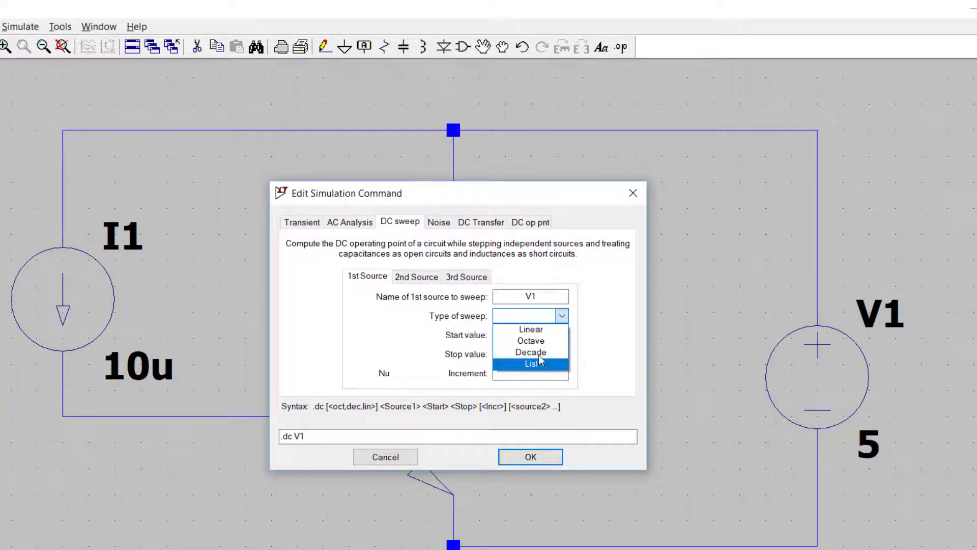
click(543, 330)
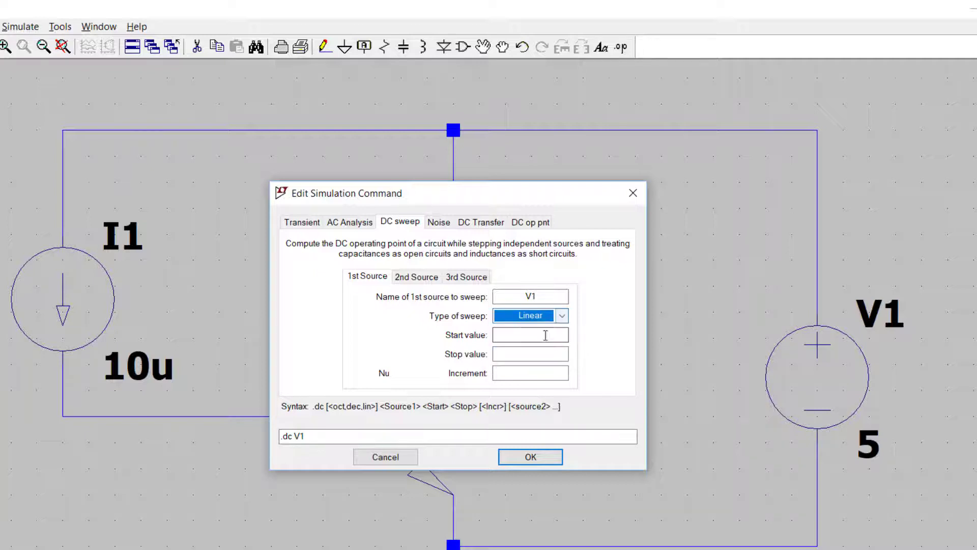
- Set the V1 sweep from 0 to 5 with a 0.1 increment and place the directive below I1 on the schematic
click(542, 338)
text(0)
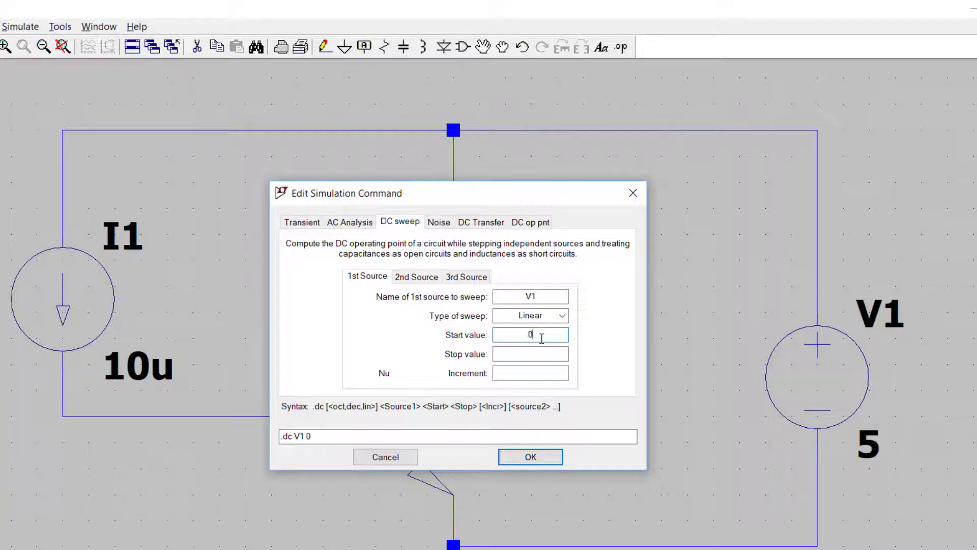
click(522, 356)
text(5)
click(545, 379)
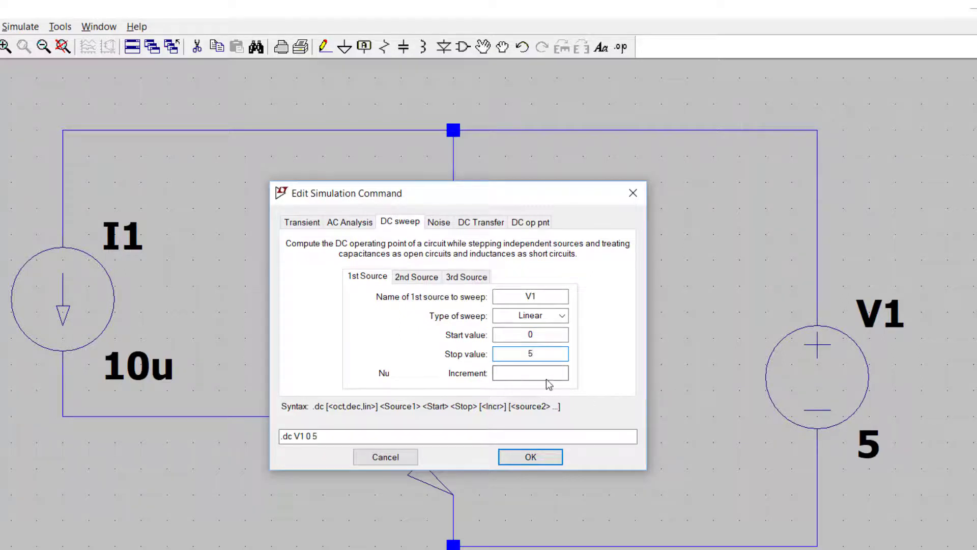
text(0.1)
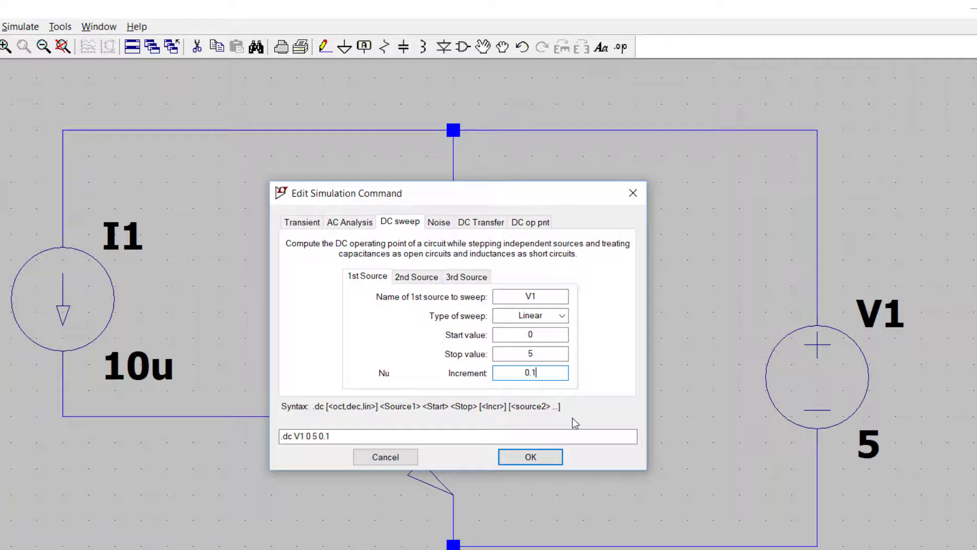
click(552, 457)
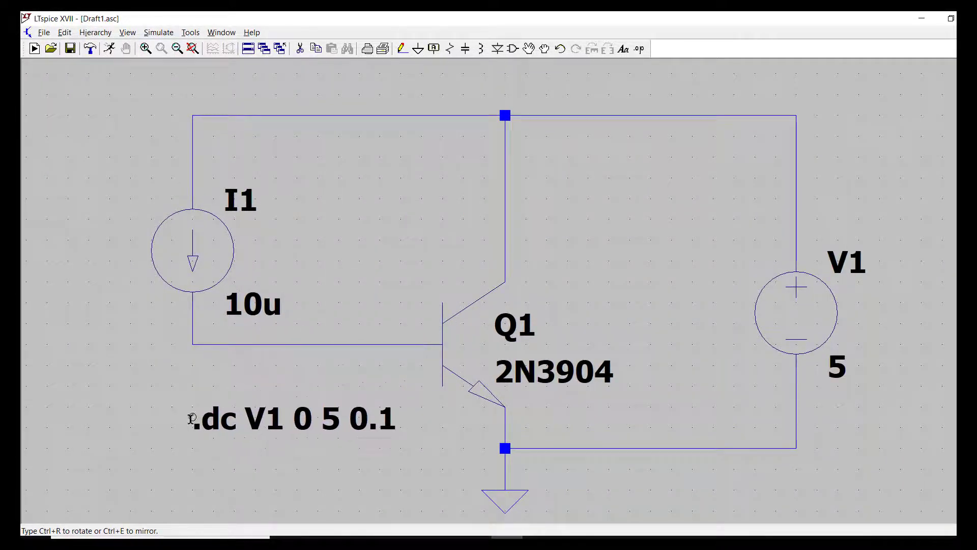
click(190, 438)
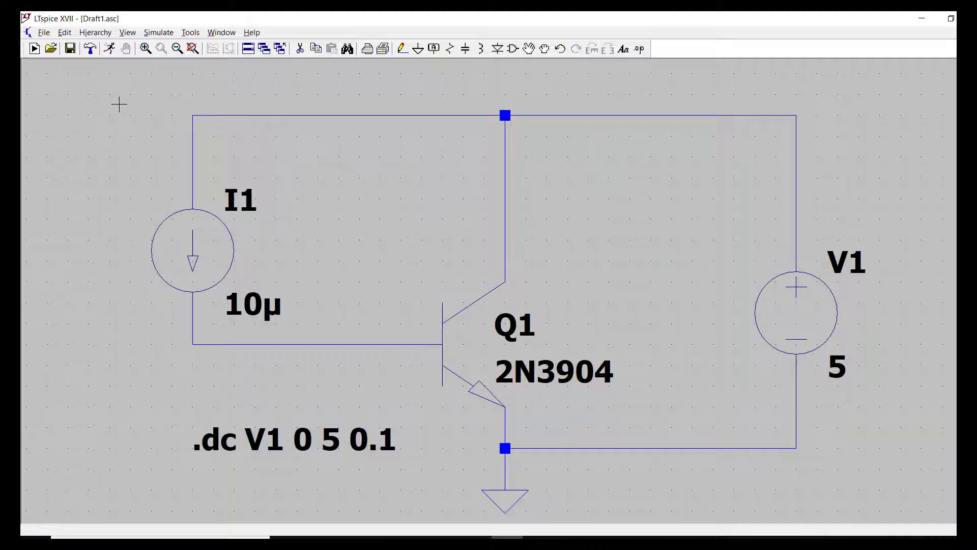
- Run the DC sweep simulation and plot the collector current of Q1
click(109, 48)
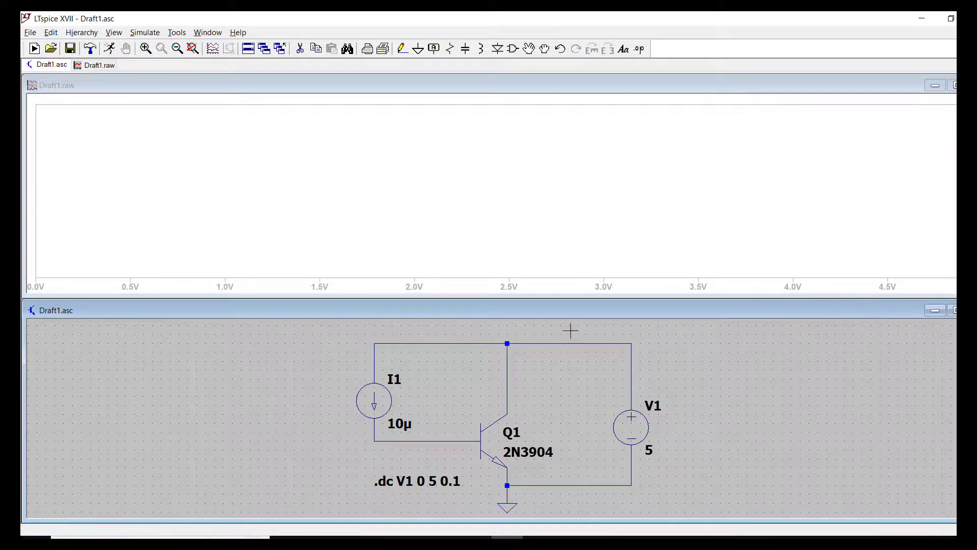
click(508, 409)
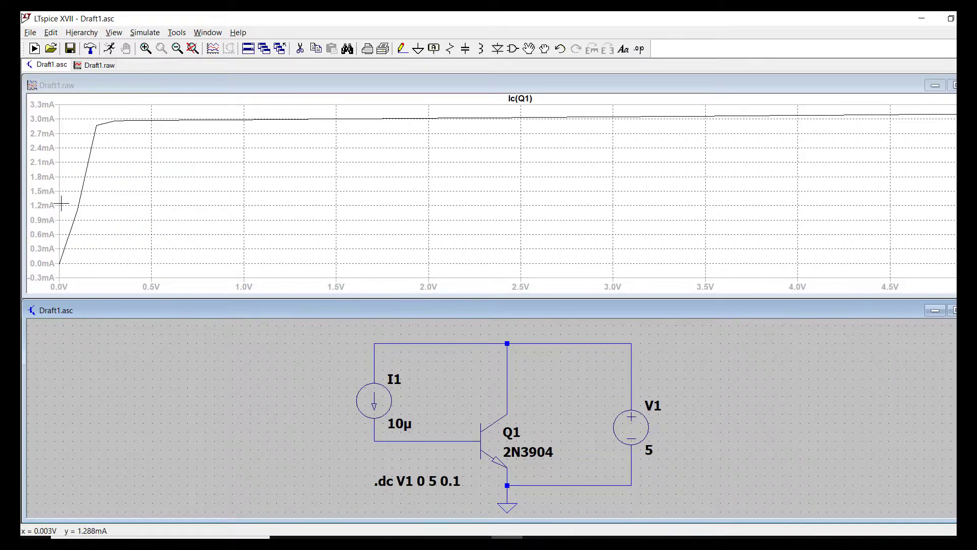